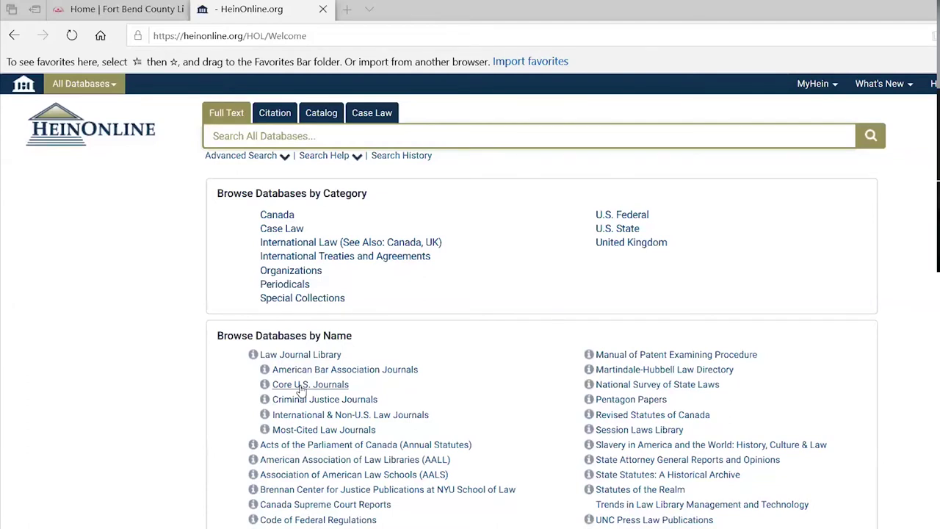
Browse Core U.S. Journals by State (U.S.) and scroll the state list down to Texas (67)
left_click(299, 387)
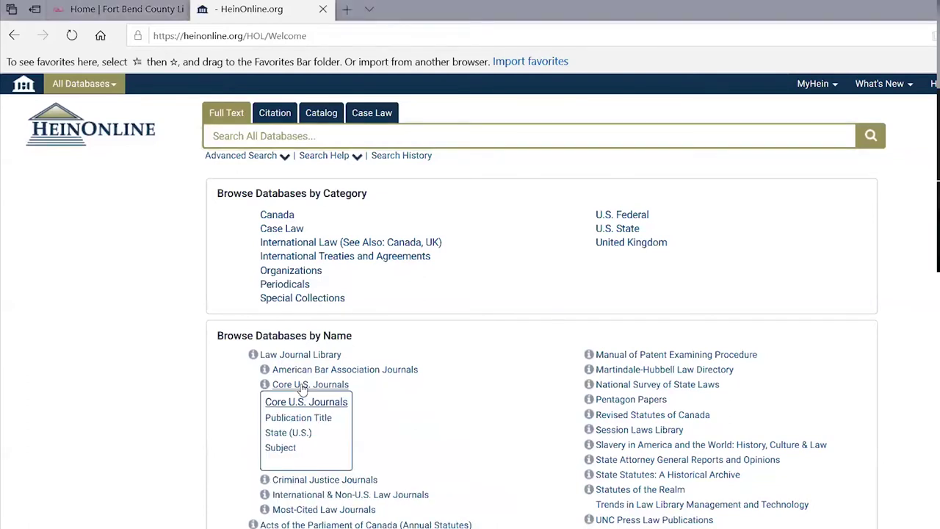
left_click(287, 437)
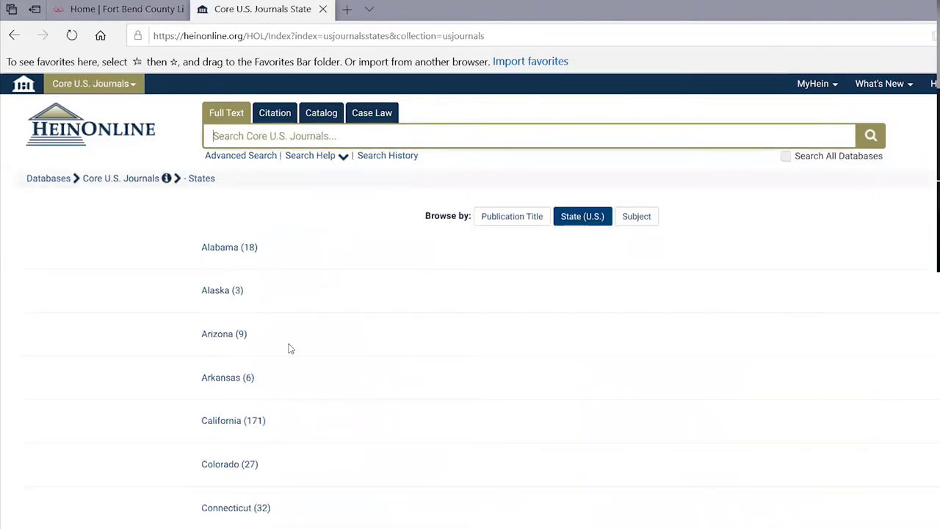
scroll(243, 365, "down", 4)
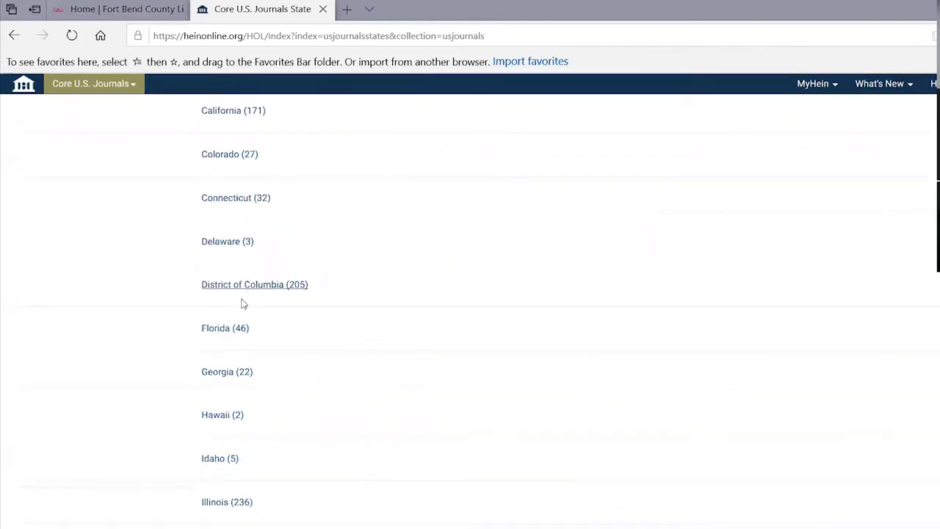
scroll(257, 396, "down", 1)
scroll(258, 397, "down", 2)
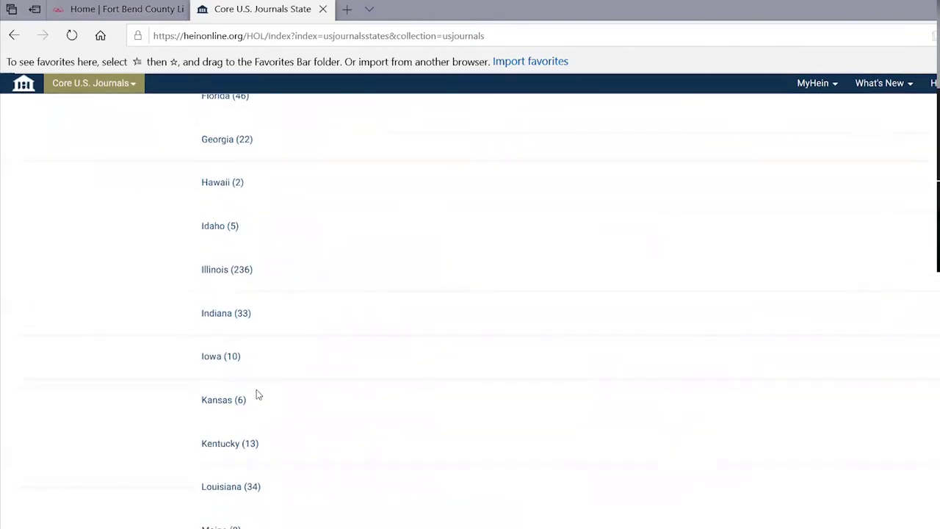
scroll(257, 395, "down", 4)
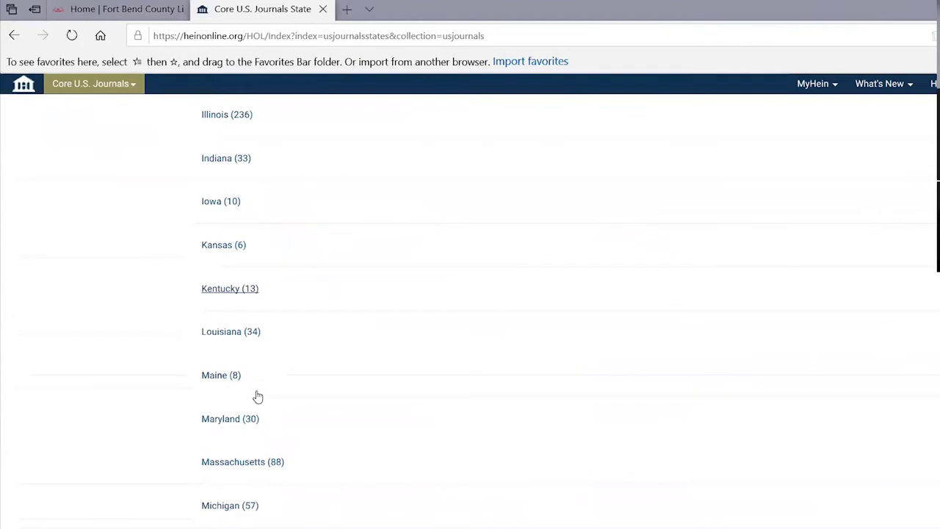
scroll(257, 396, "down", 4)
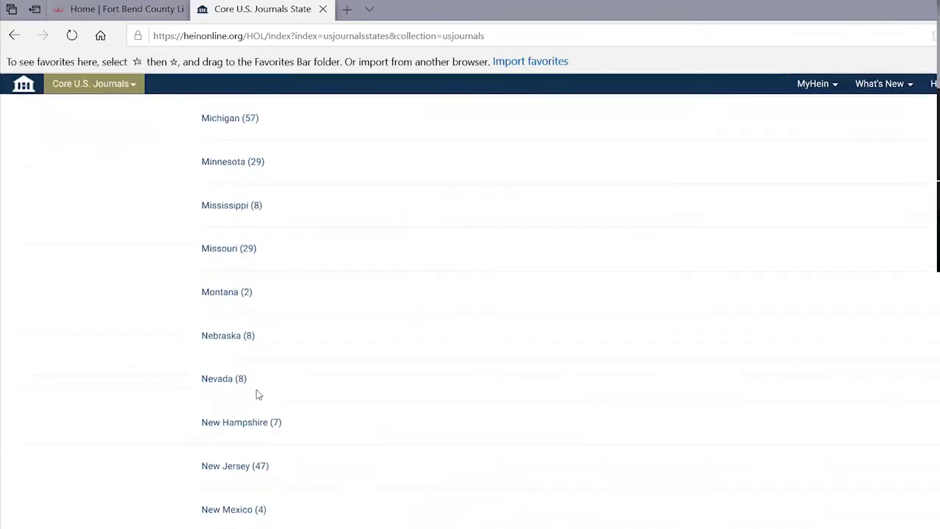
scroll(258, 396, "down", 5)
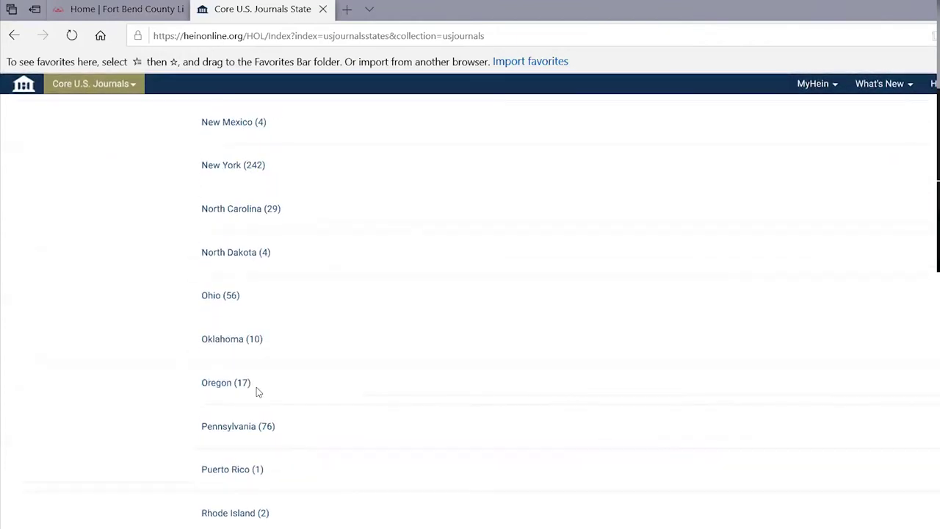
scroll(257, 394, "down", 3)
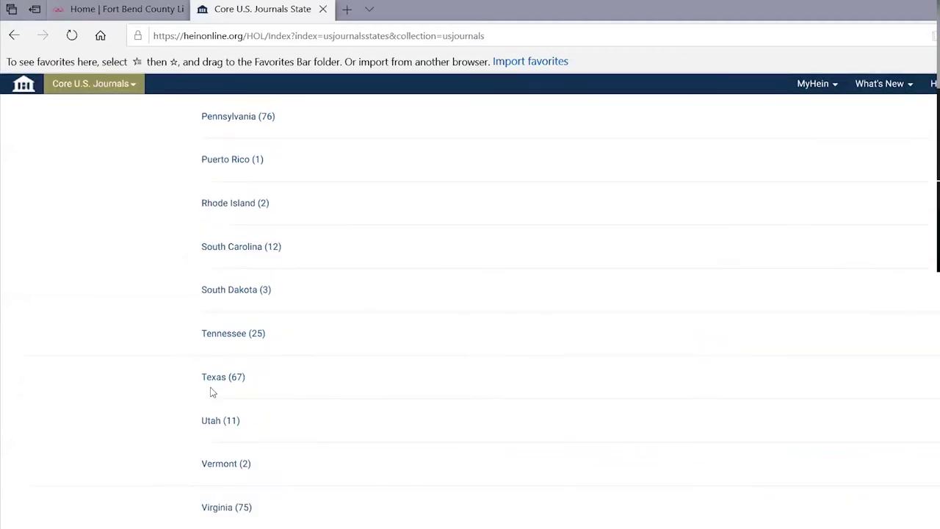
Open the Texas (67) journal list and select the Baylor Law Review
left_click(213, 380)
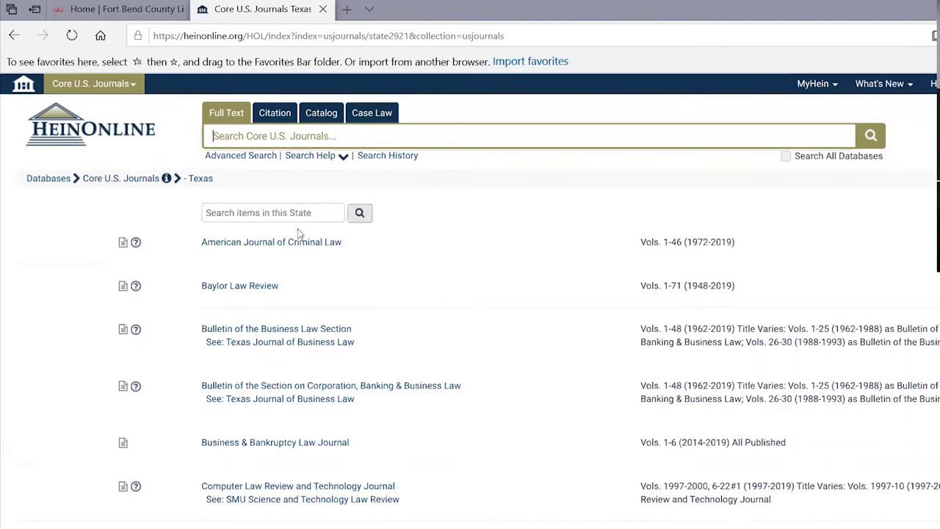
left_click(237, 292)
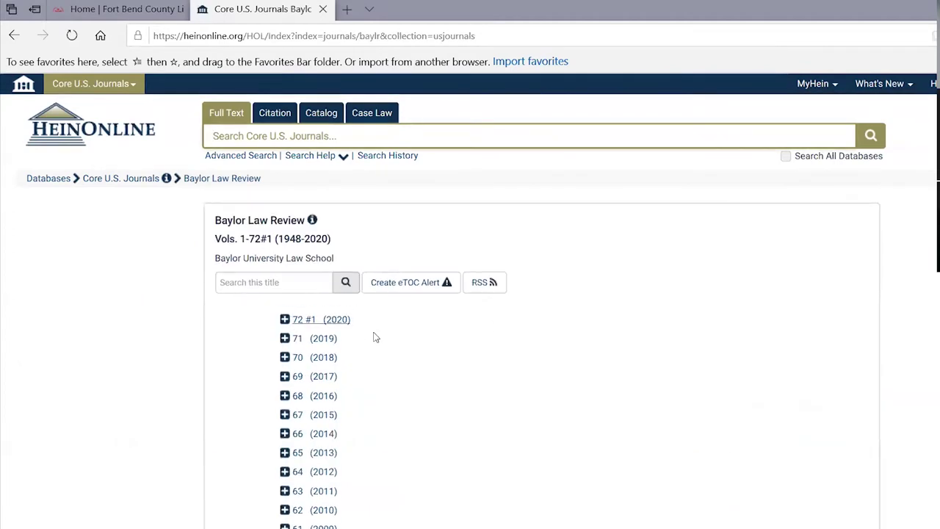
scroll(451, 352, "down", 1)
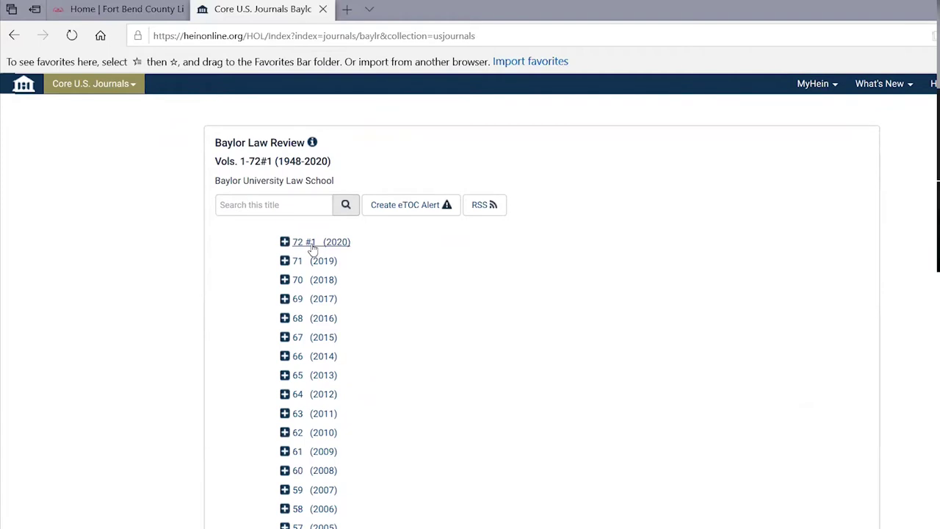
Open Baylor Law Review volume 72 #1 (2020) at page 1 of the Courts' Failure article
left_click(312, 248)
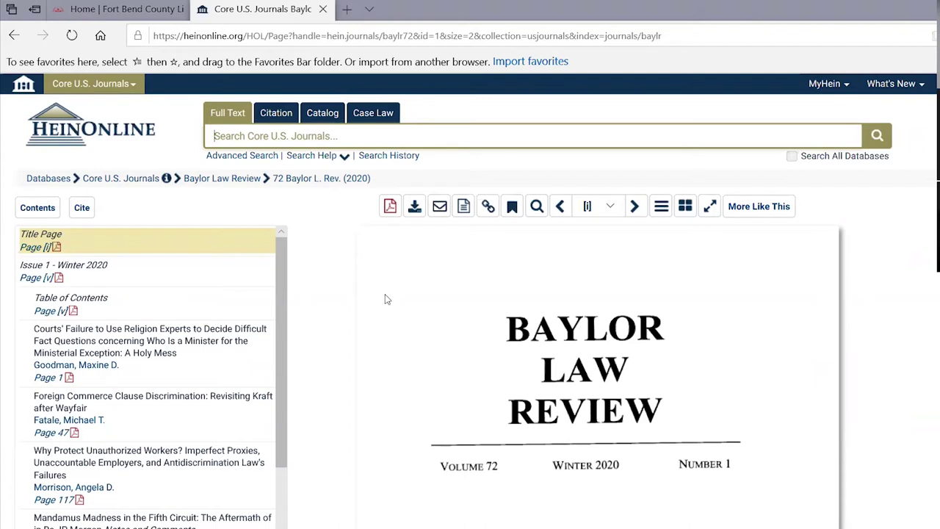
scroll(470, 367, "down", 1)
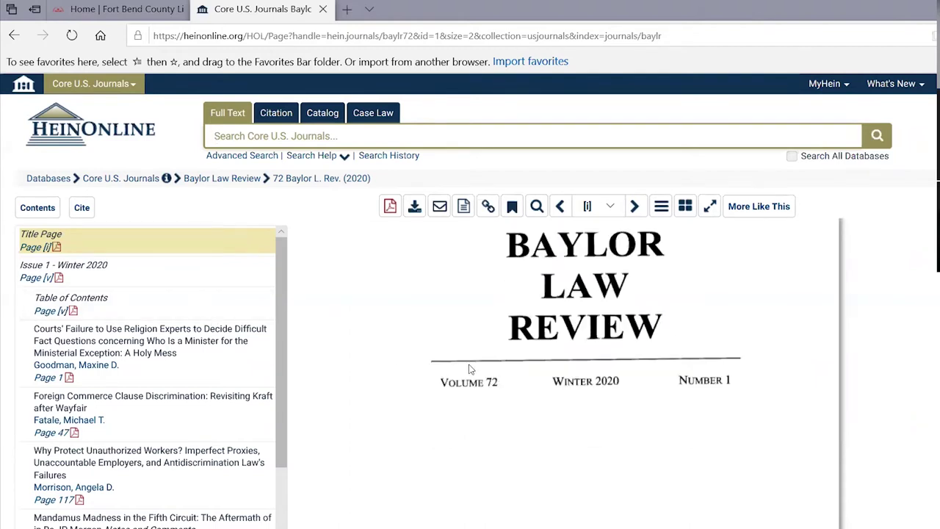
scroll(470, 367, "down", 1)
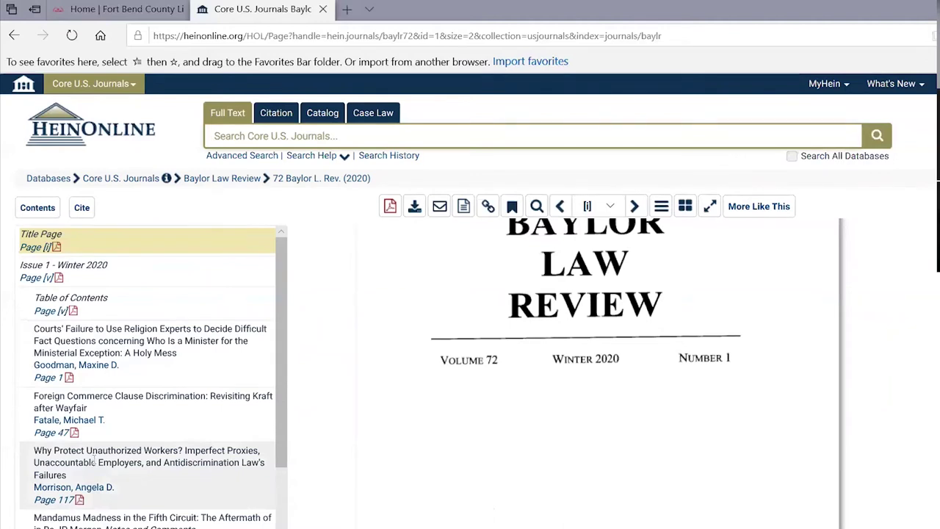
left_click(103, 353)
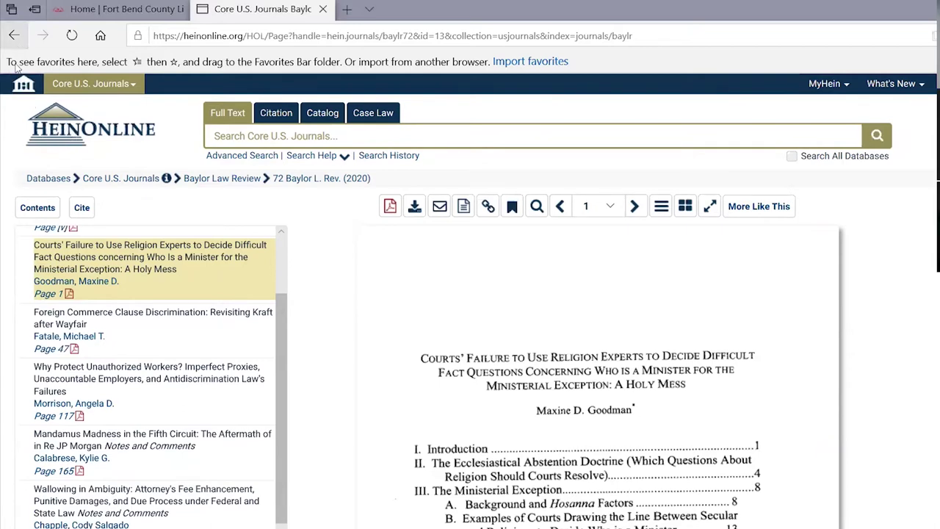
Go back to the HeinOnline home page and open the Code of Federal Regulations database
left_click(50, 136)
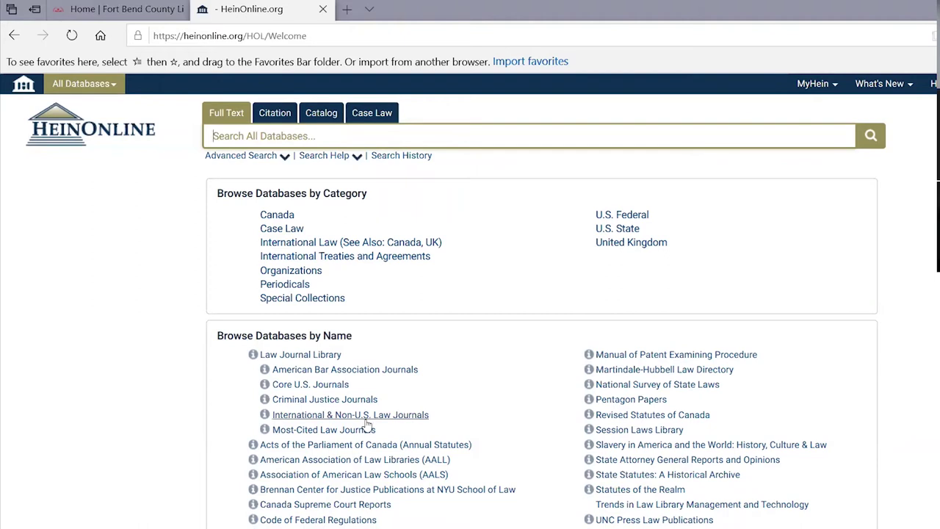
scroll(364, 427, "down", 1)
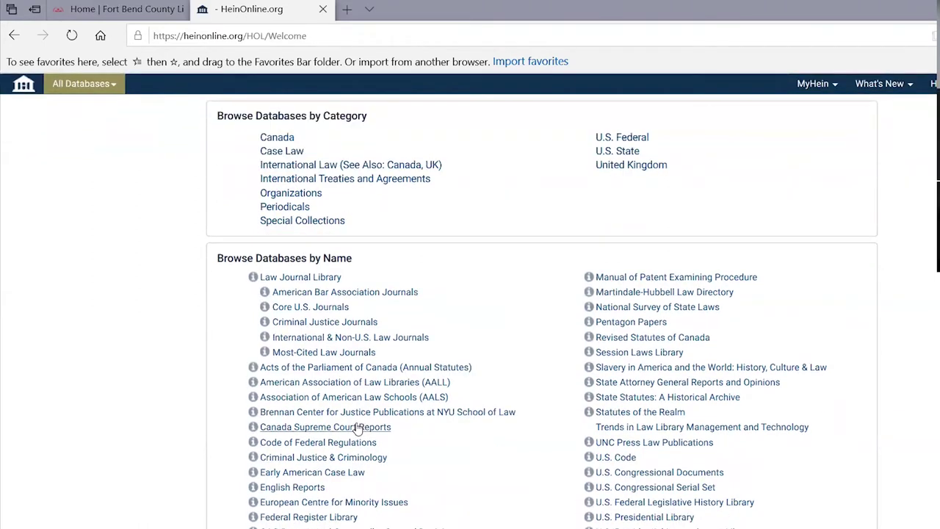
scroll(358, 427, "down", 1)
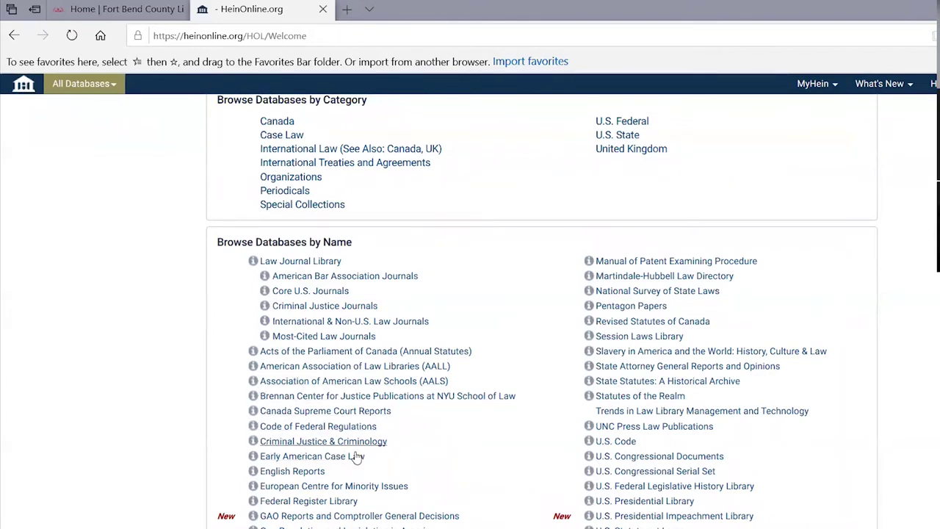
left_click(297, 429)
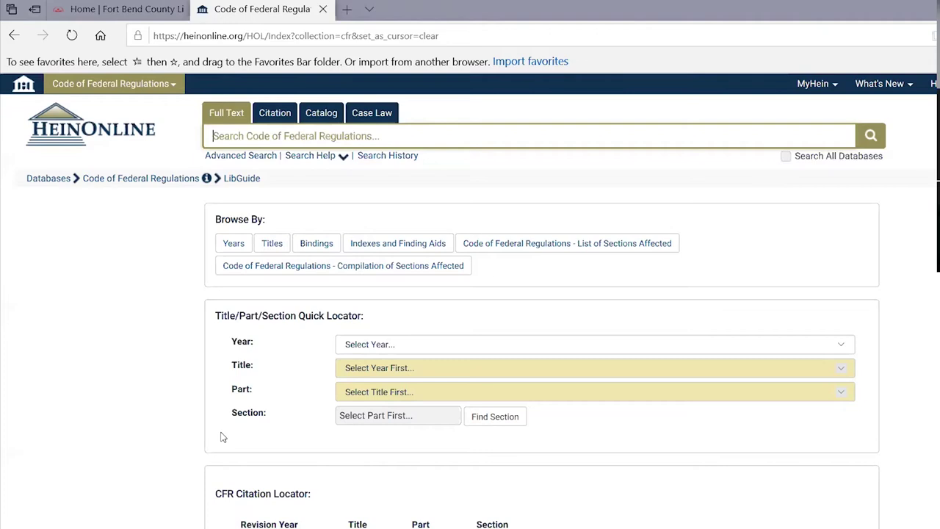
Set the CFR Quick Locator's Year to 2019 and Title to 29 Labor
scroll(295, 481, "down", 2)
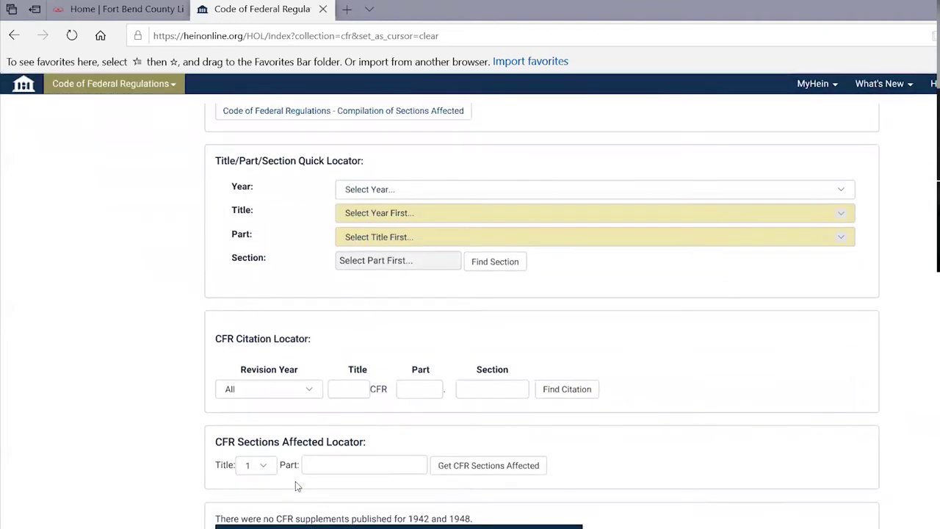
scroll(294, 482, "up", 1)
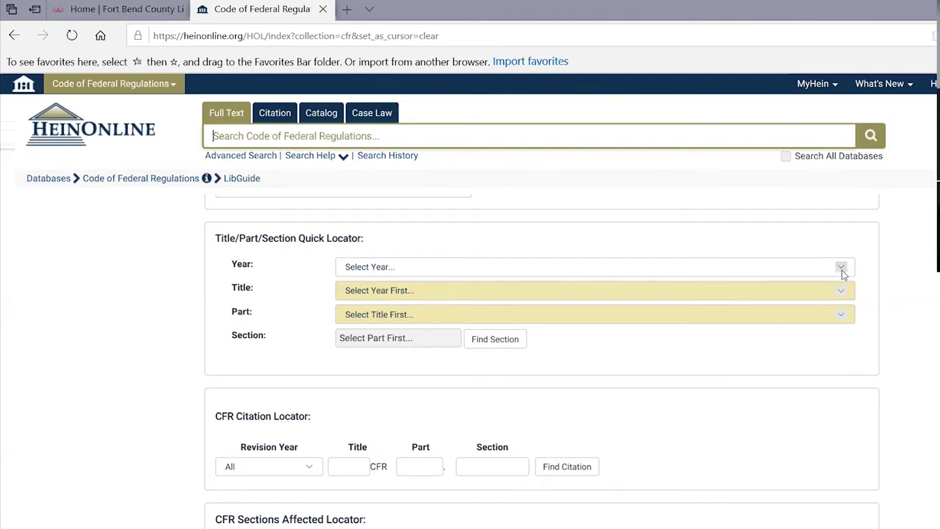
left_click(841, 269)
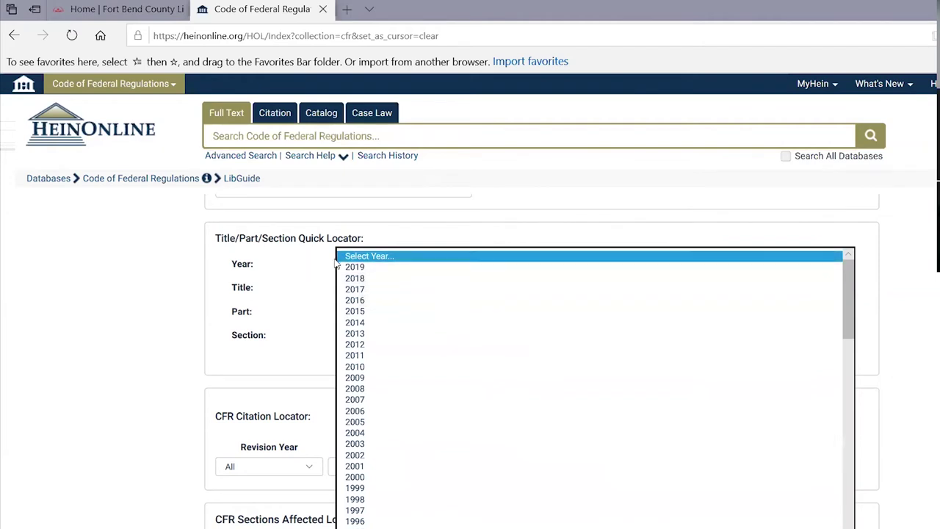
left_click(359, 268)
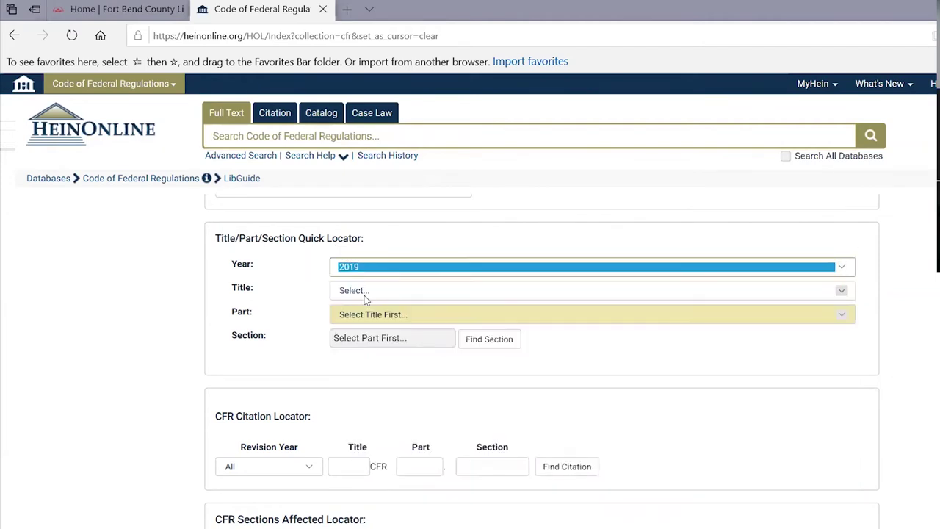
left_click(843, 292)
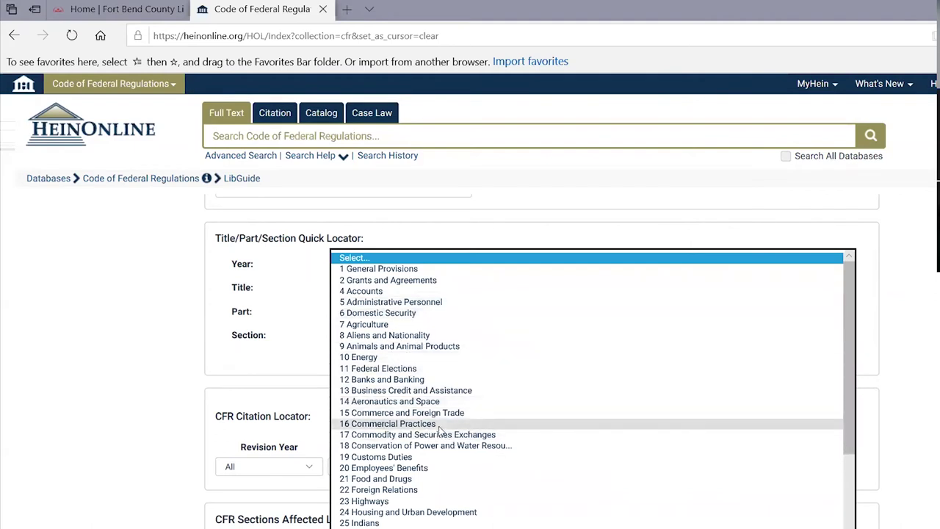
scroll(439, 433, "down", 3)
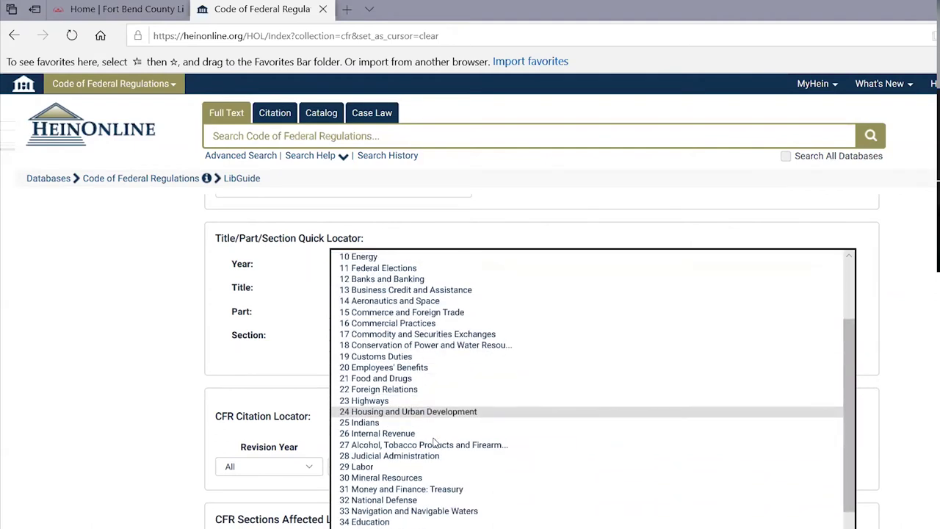
left_click(359, 470)
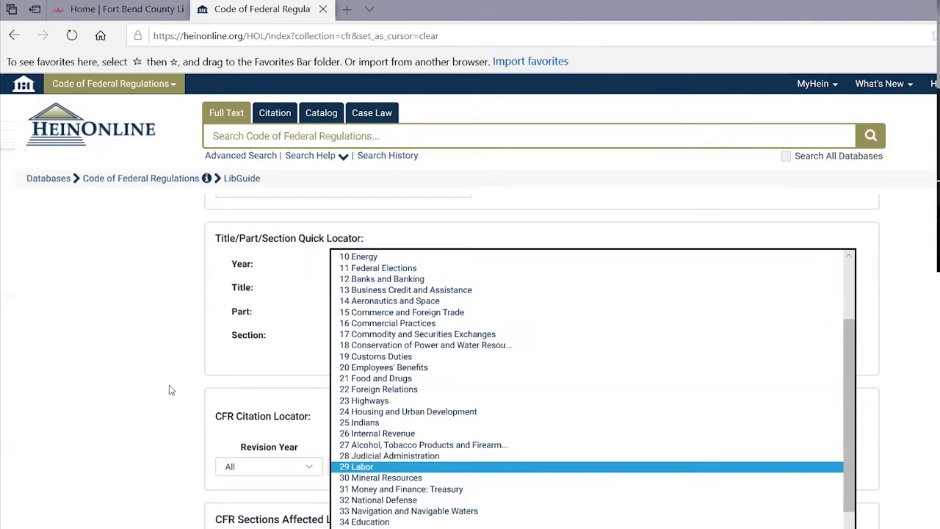
left_click(212, 418)
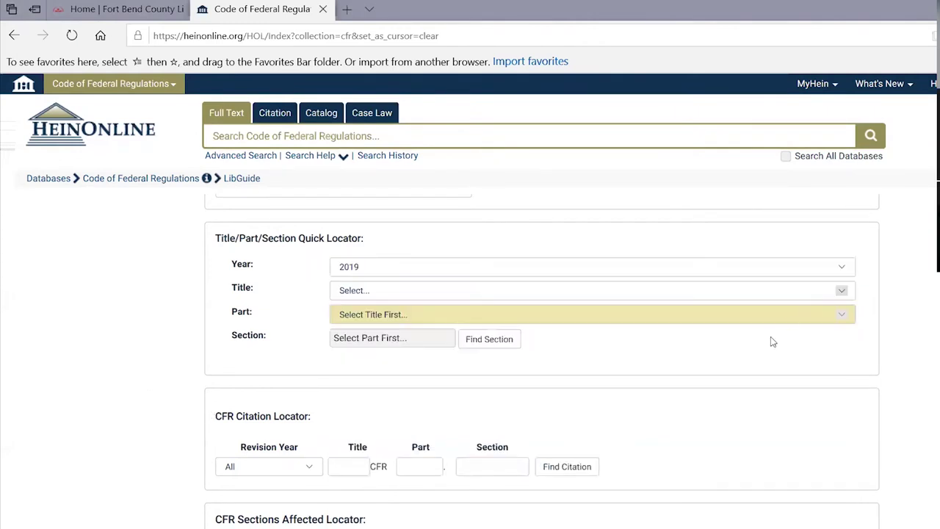
left_click(843, 292)
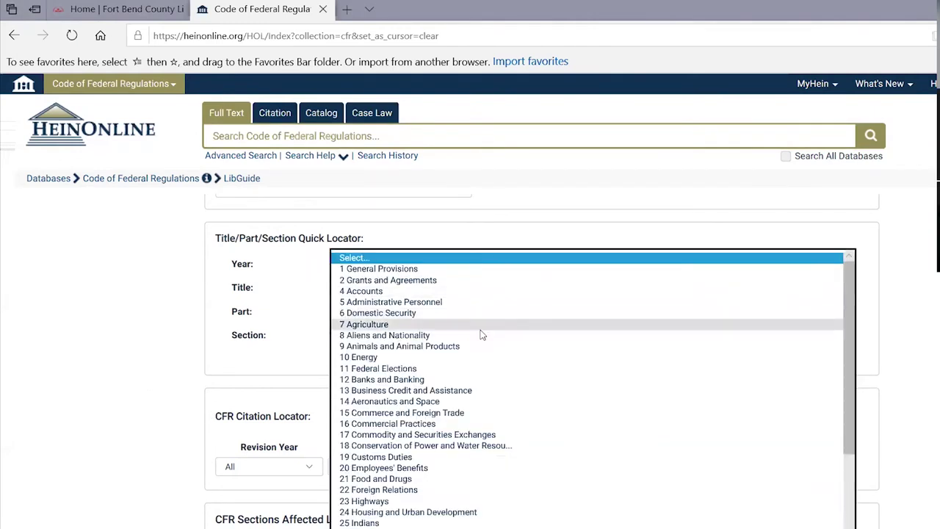
scroll(358, 437, "down", 1)
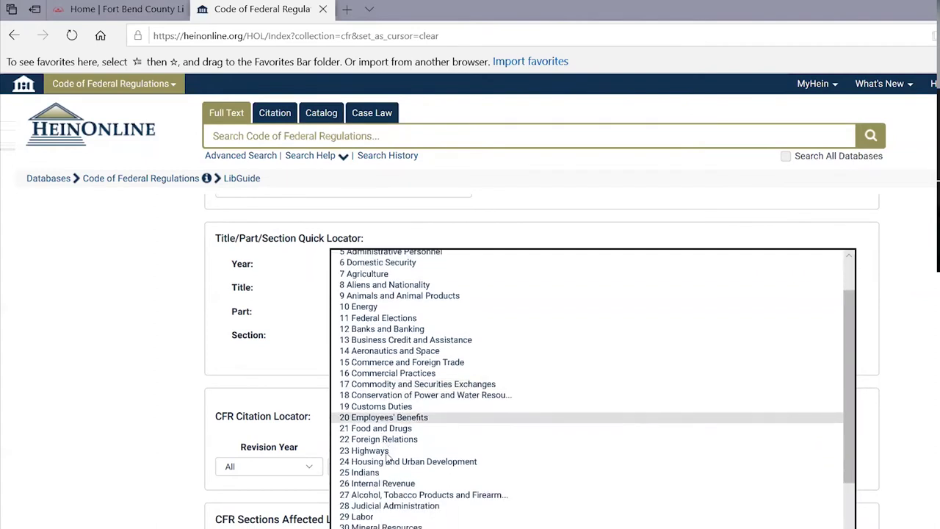
left_click(390, 518)
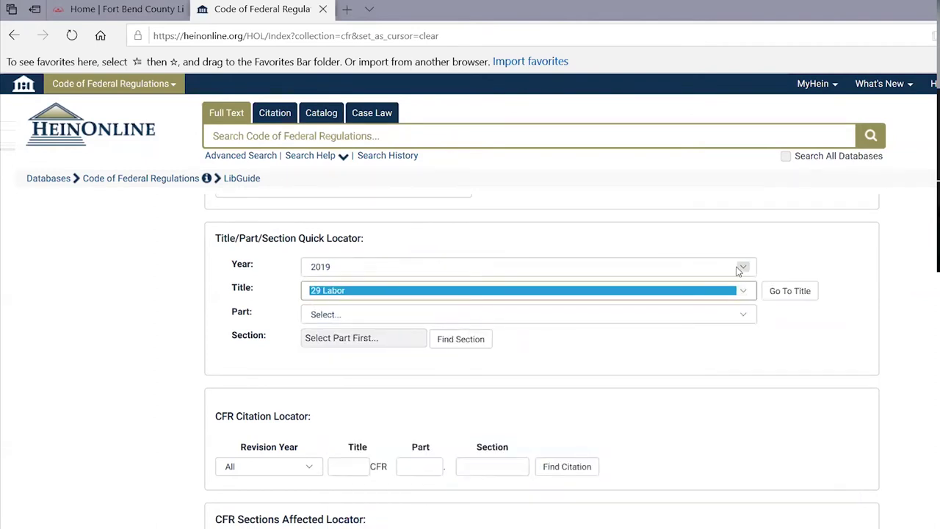
Select part 21 Protection of human subjects in the Title 29 Part dropdown
left_click(745, 315)
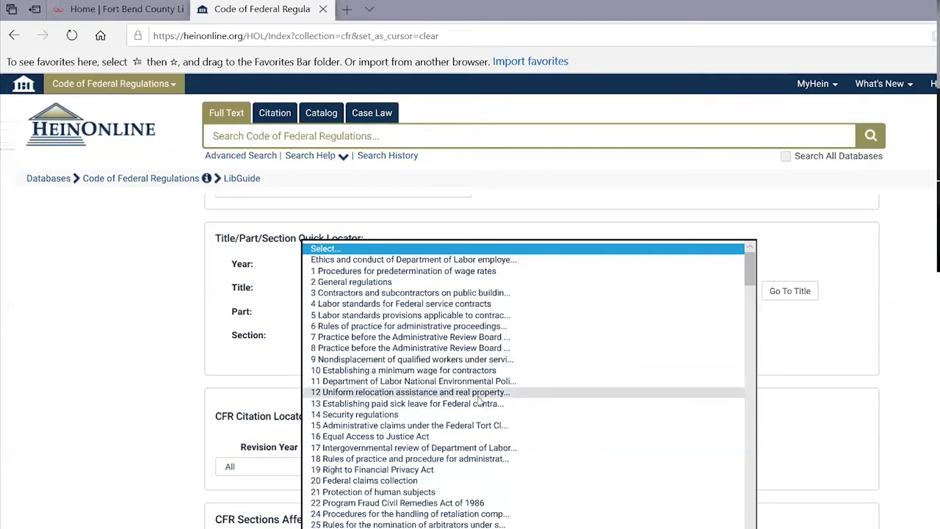
scroll(479, 402, "down", 1)
scroll(479, 403, "down", 1)
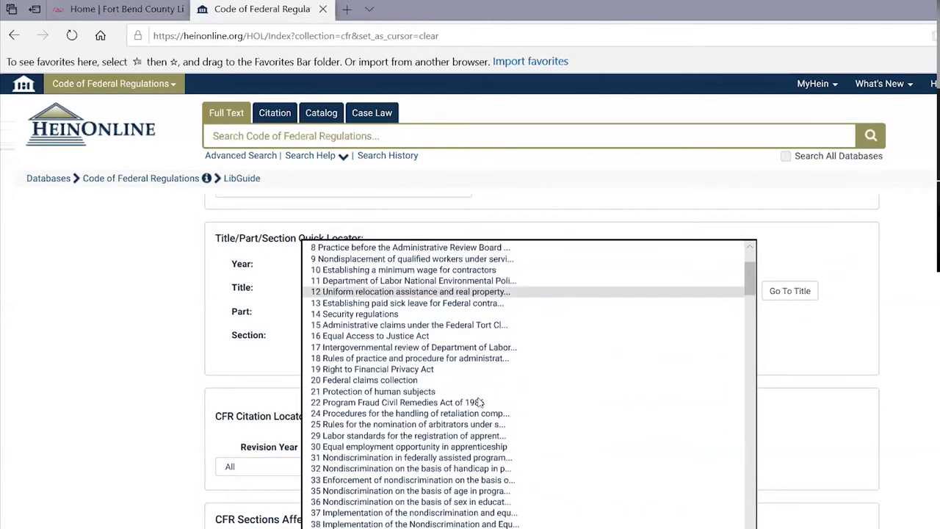
scroll(479, 402, "down", 1)
scroll(479, 403, "down", 1)
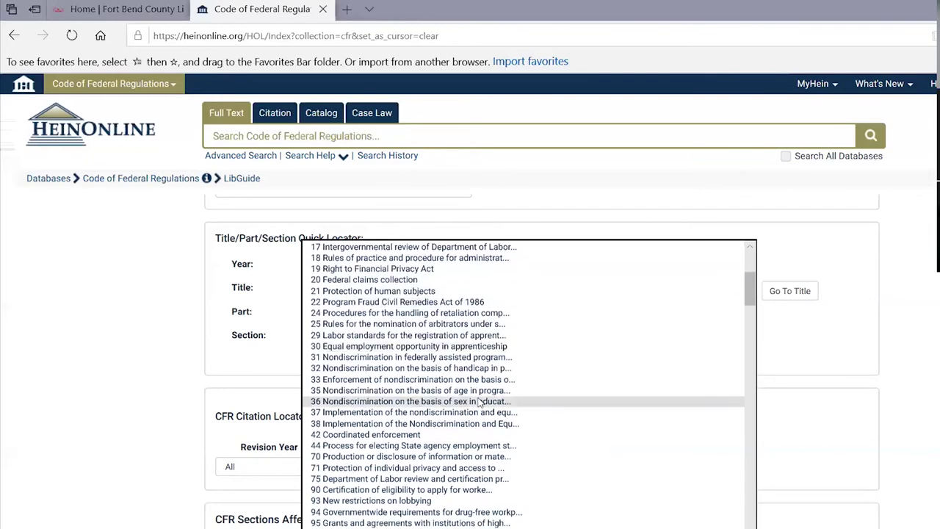
scroll(479, 402, "down", 1)
scroll(479, 403, "down", 1)
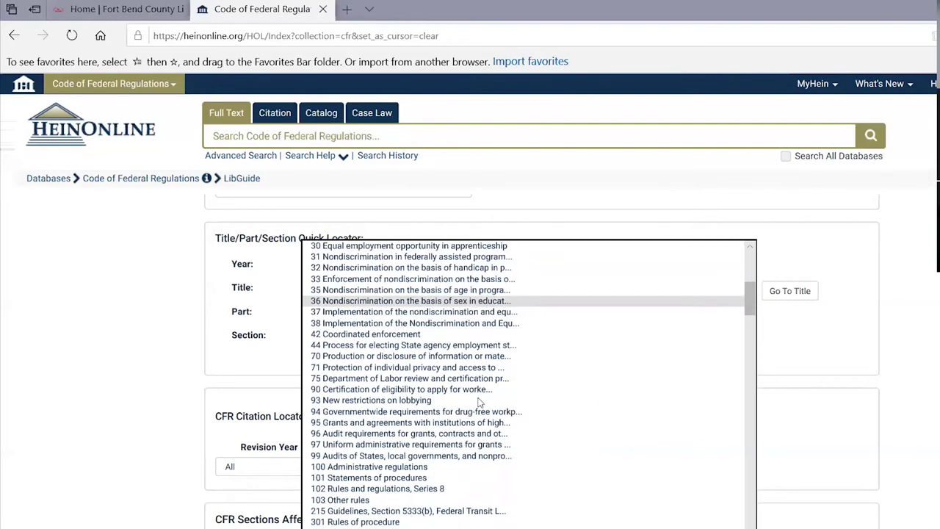
scroll(479, 403, "down", 4)
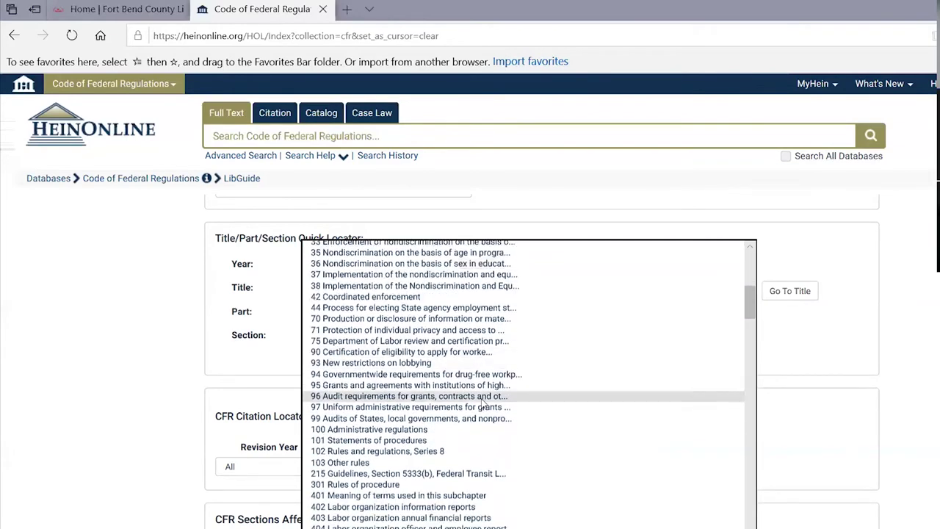
scroll(483, 404, "down", 1)
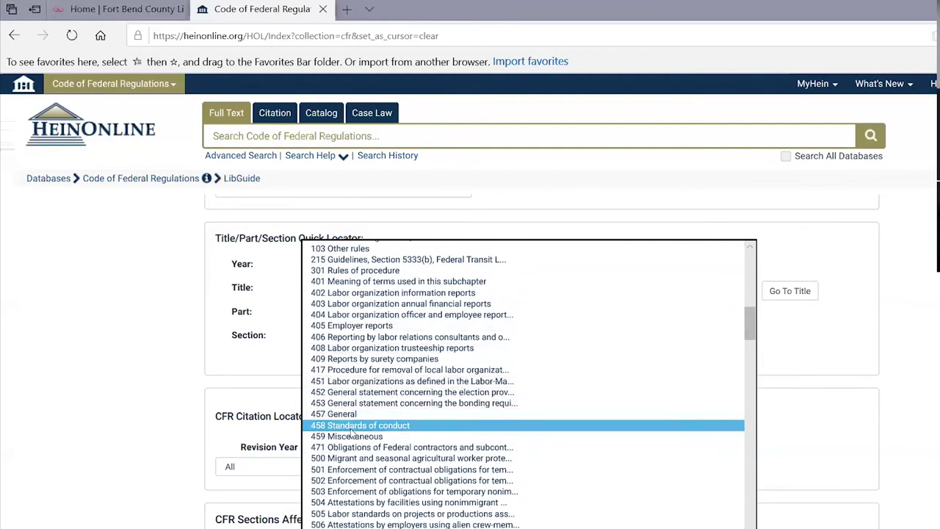
left_click(210, 390)
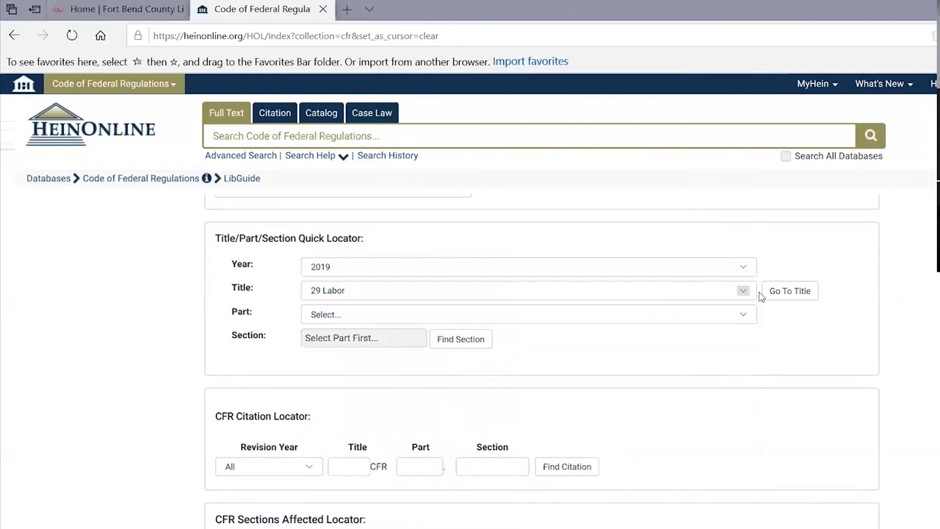
left_click(742, 321)
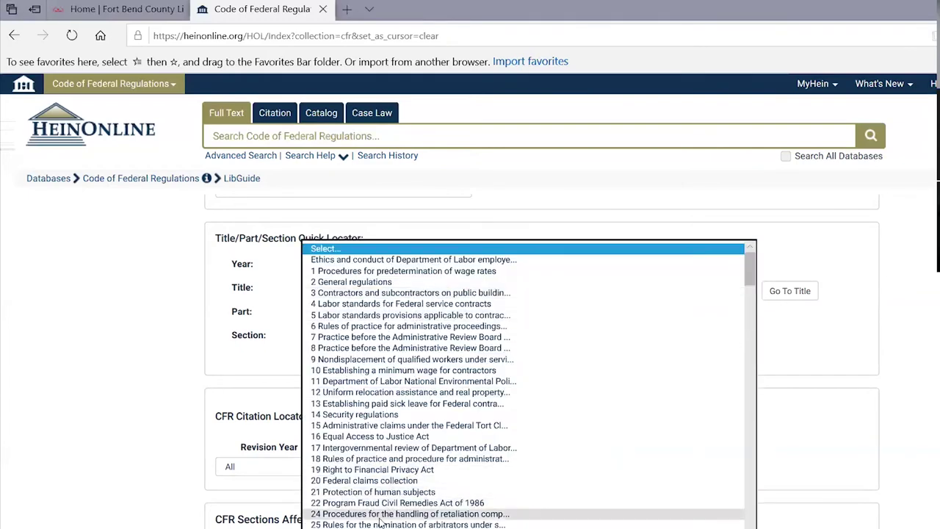
left_click(389, 492)
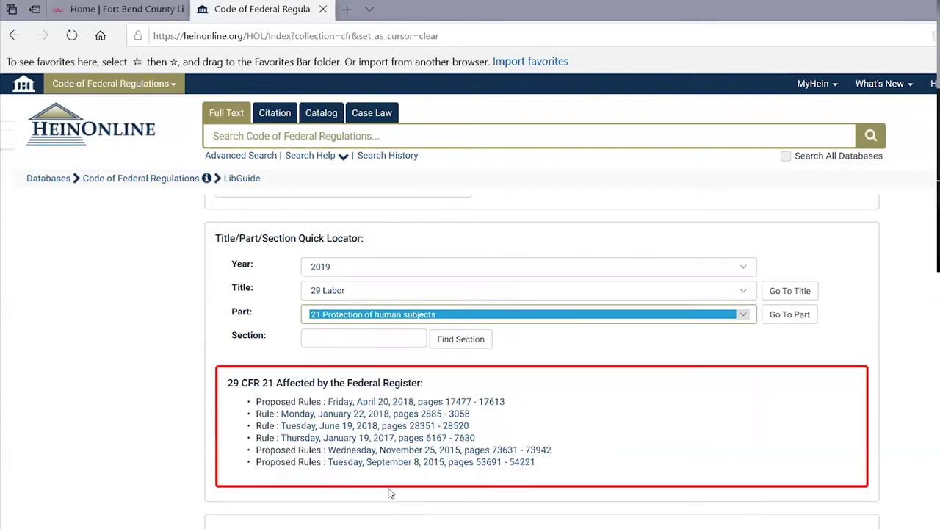
Review the two 2015 and 2016 Federal Register rules affecting 29 CFR 20 Federal claims collection
scroll(536, 452, "down", 1)
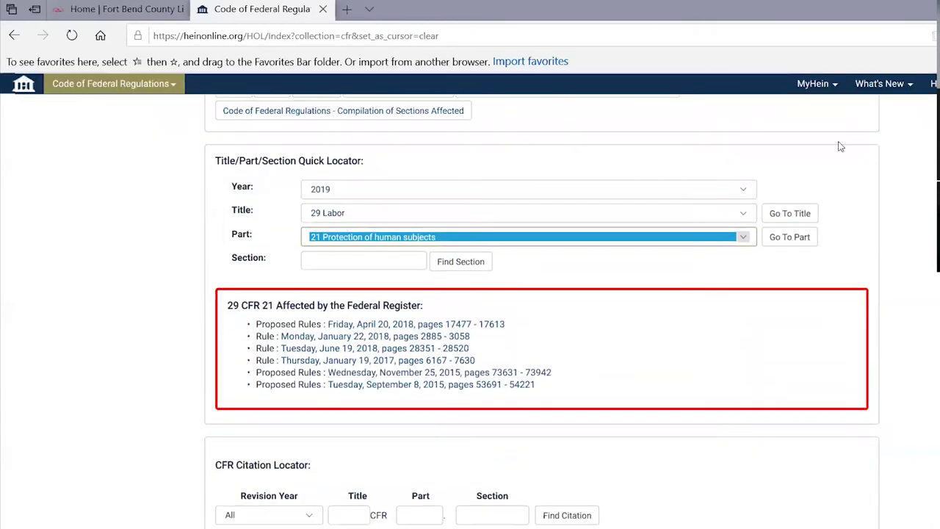
scroll(673, 301, "down", 2)
scroll(673, 301, "up", 3)
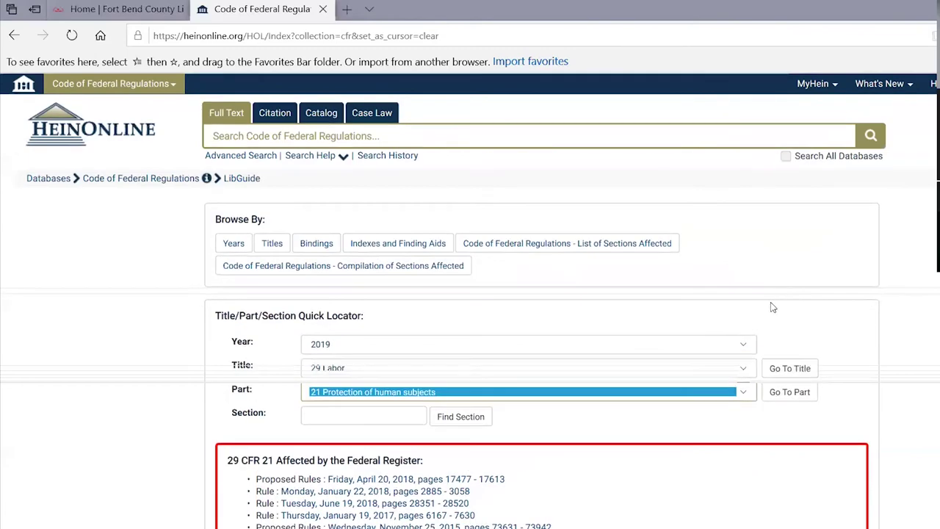
scroll(772, 307, "down", 5)
scroll(772, 309, "up", 1)
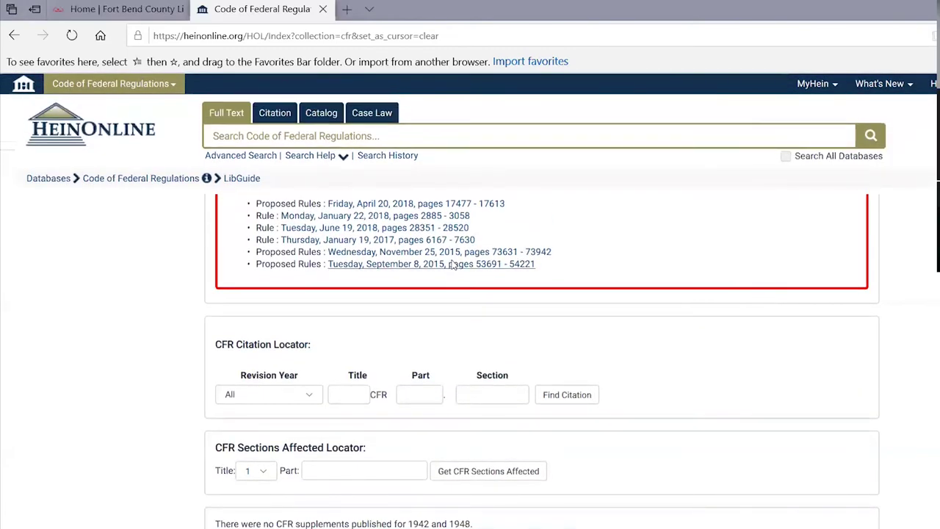
scroll(440, 261, "up", 1)
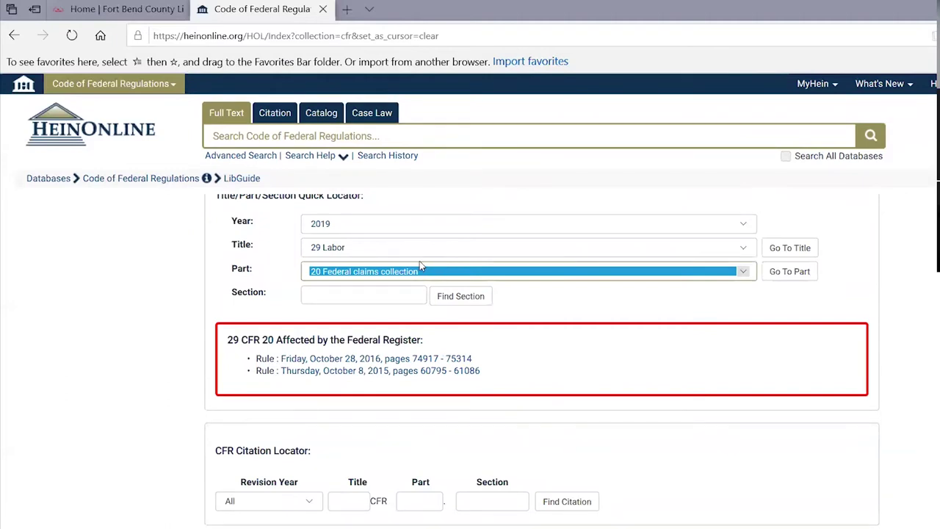
scroll(316, 228, "up", 1)
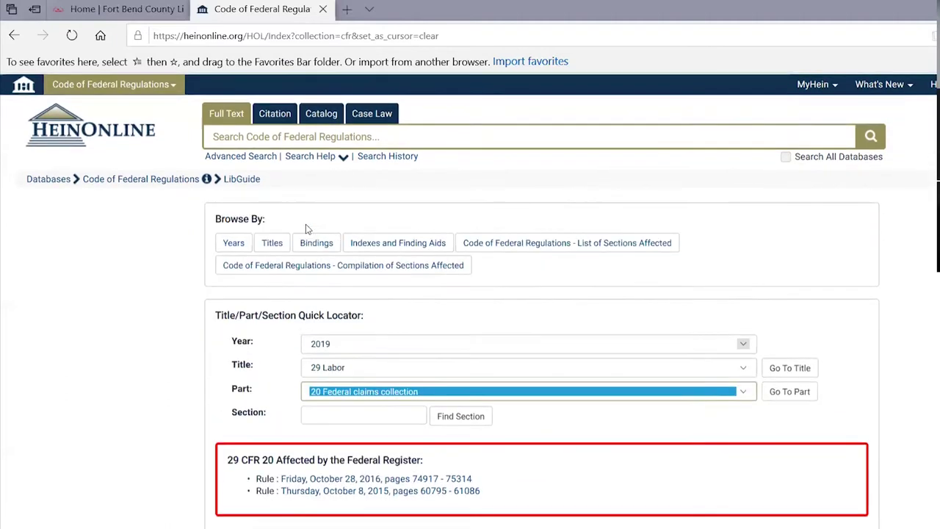
Return to the HeinOnline welcome page and look over the databases listed by category and name
left_click(57, 129)
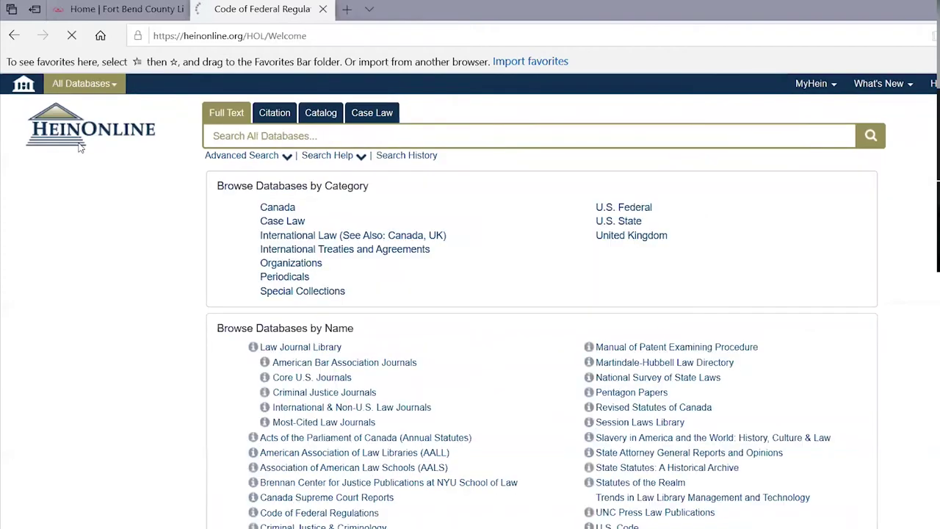
scroll(341, 329, "down", 2)
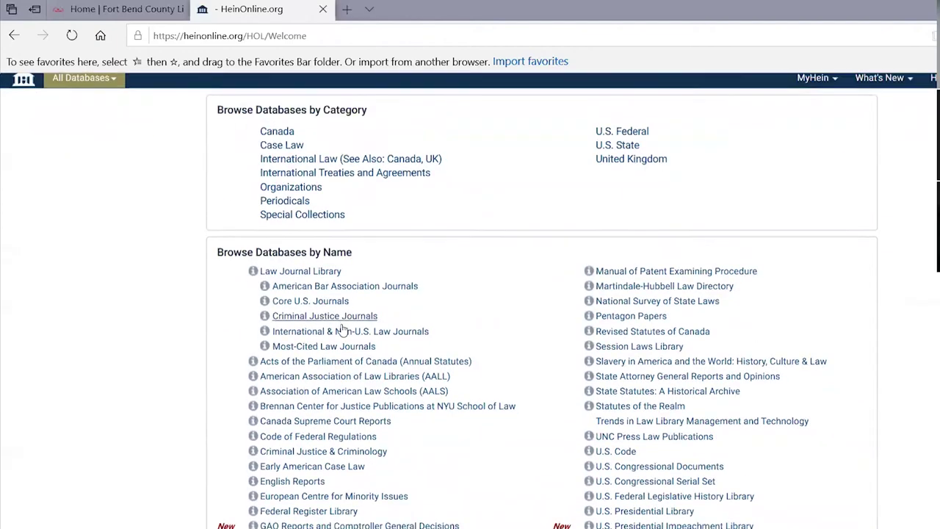
scroll(342, 329, "up", 2)
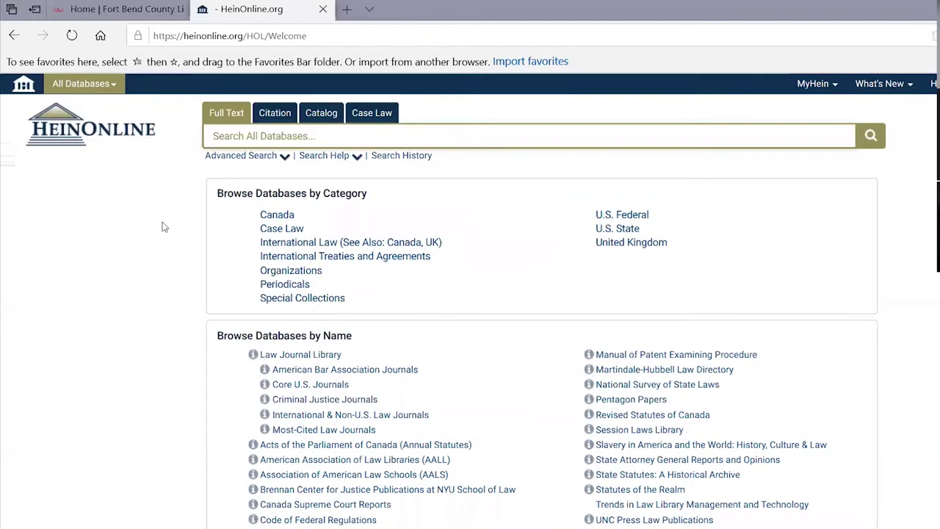